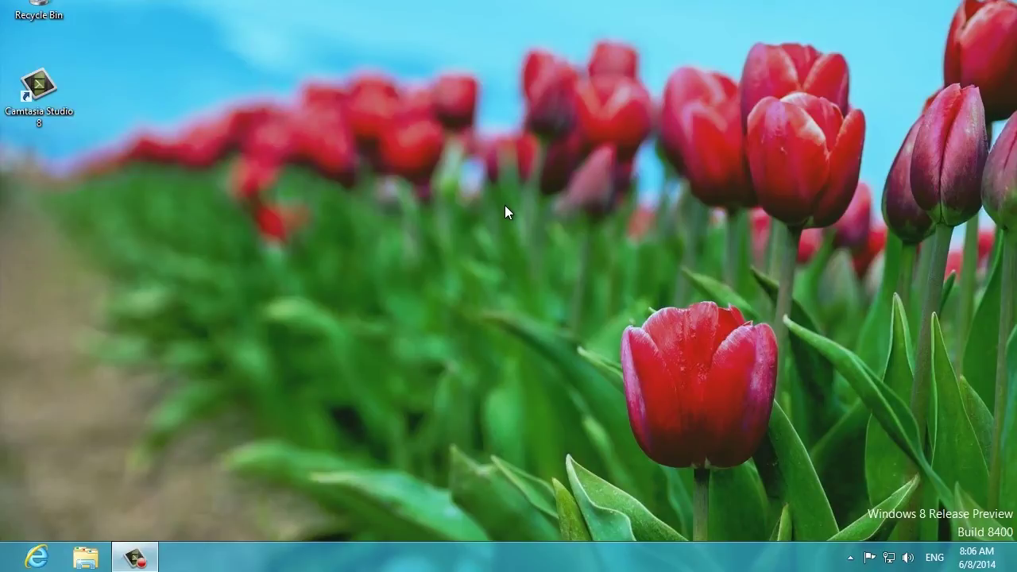
- Enable the Wi-Fi adapter in Network Connections and connect to the Speedy-2094FC wireless network
key(super+c)
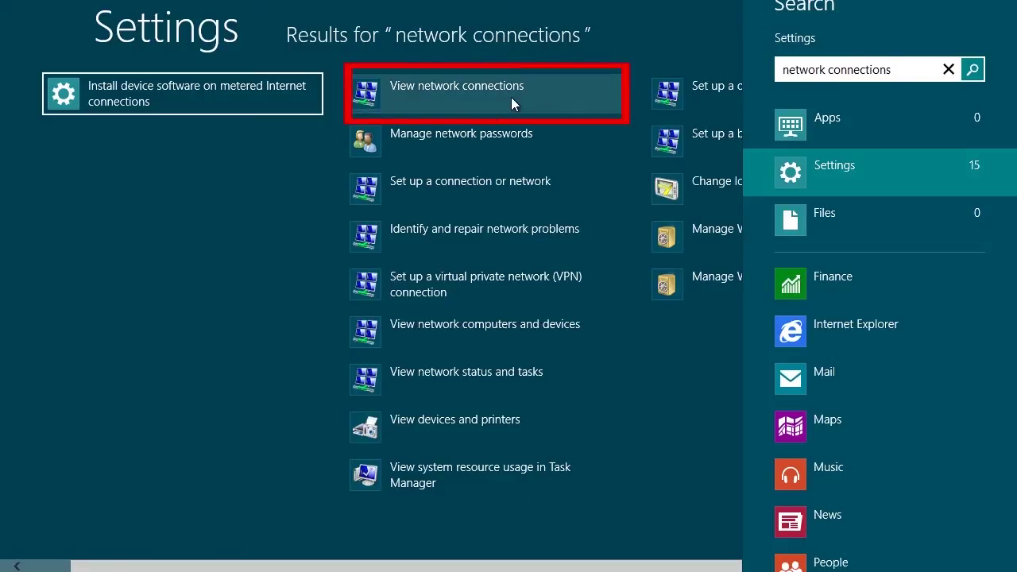
click(511, 97)
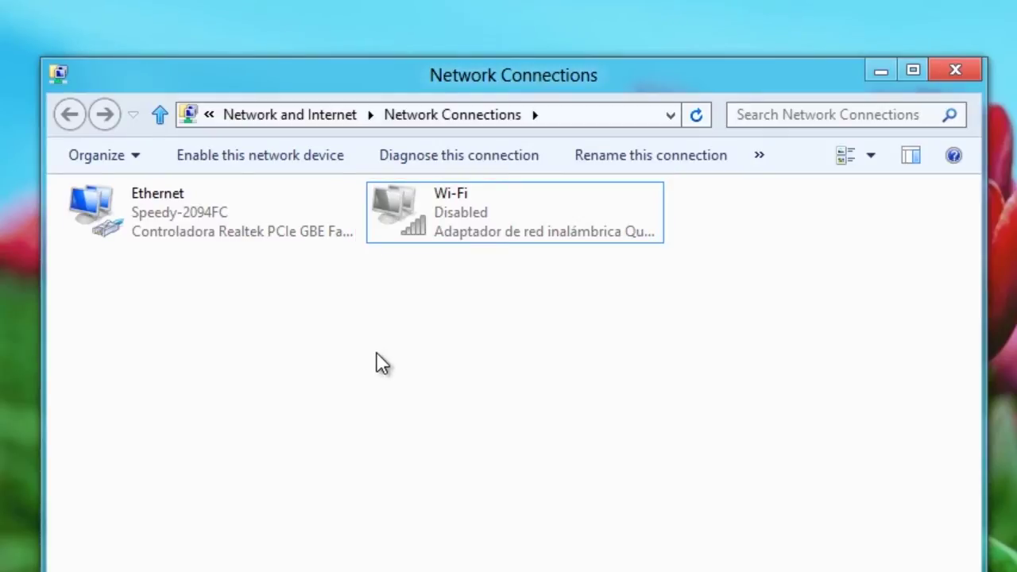
right_click(489, 226)
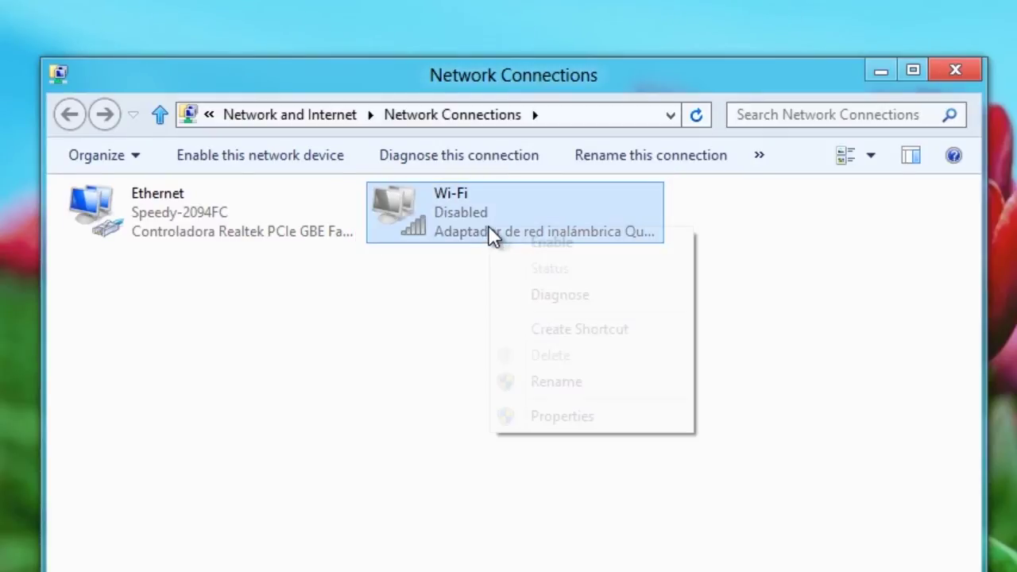
click(545, 252)
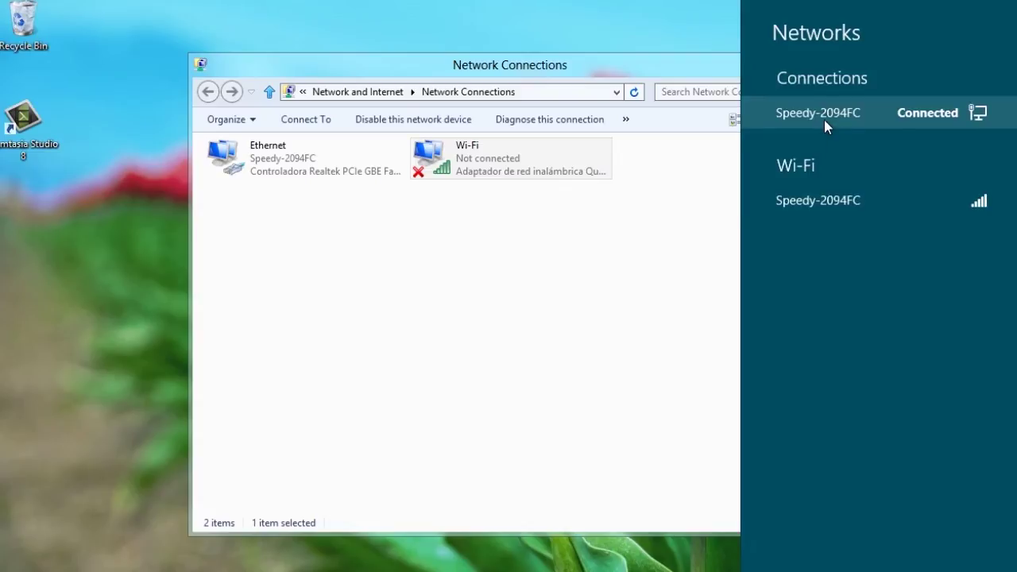
click(824, 200)
click(951, 293)
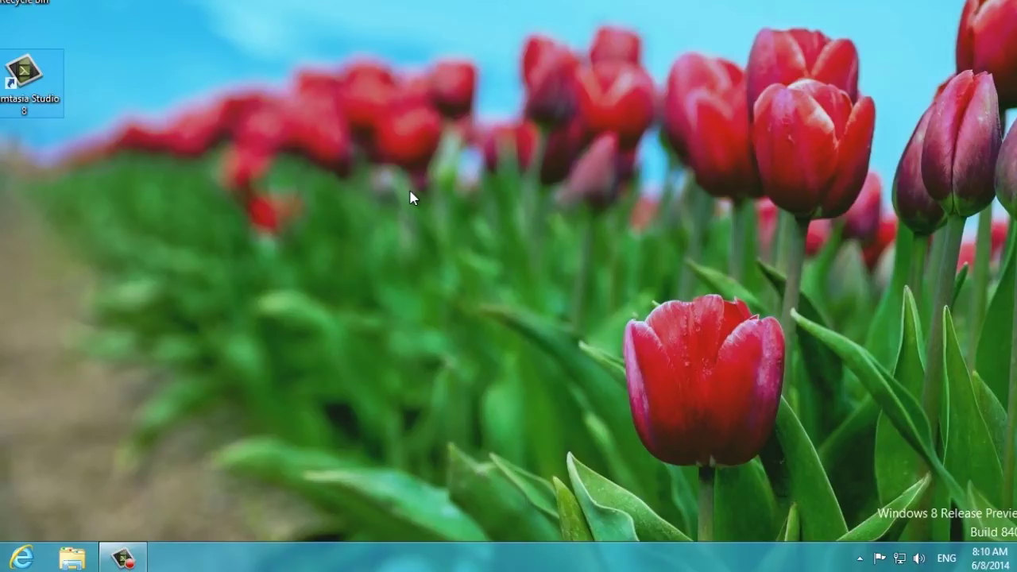
- Open the network status and tasks view in Control Panel and start troubleshooting network problems
key(super+x)
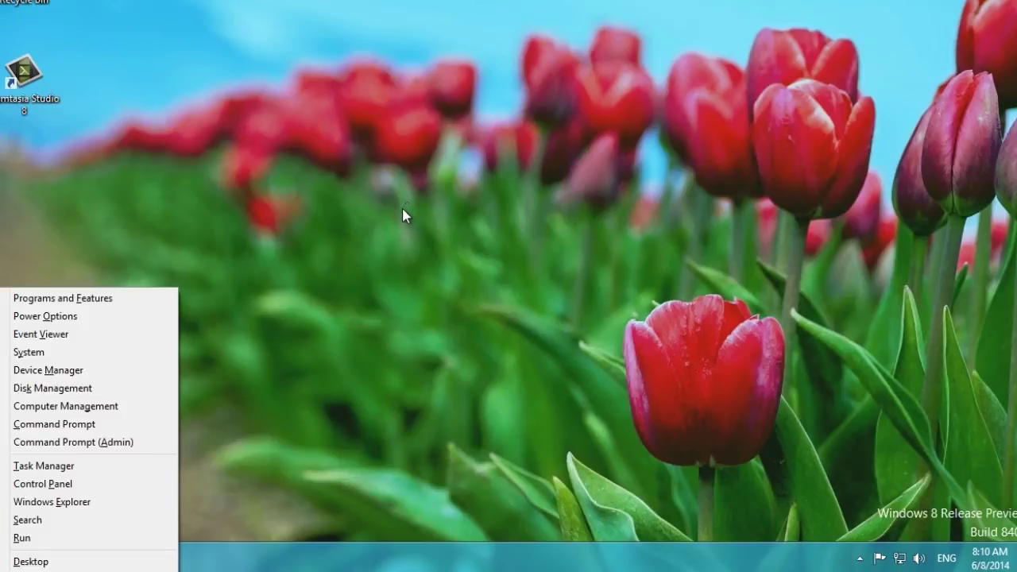
click(136, 483)
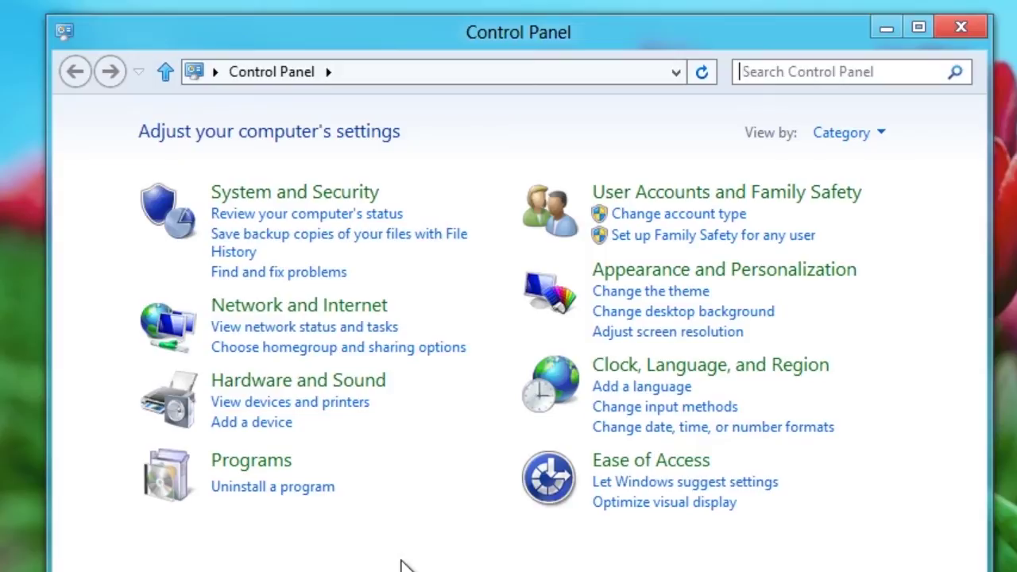
click(382, 329)
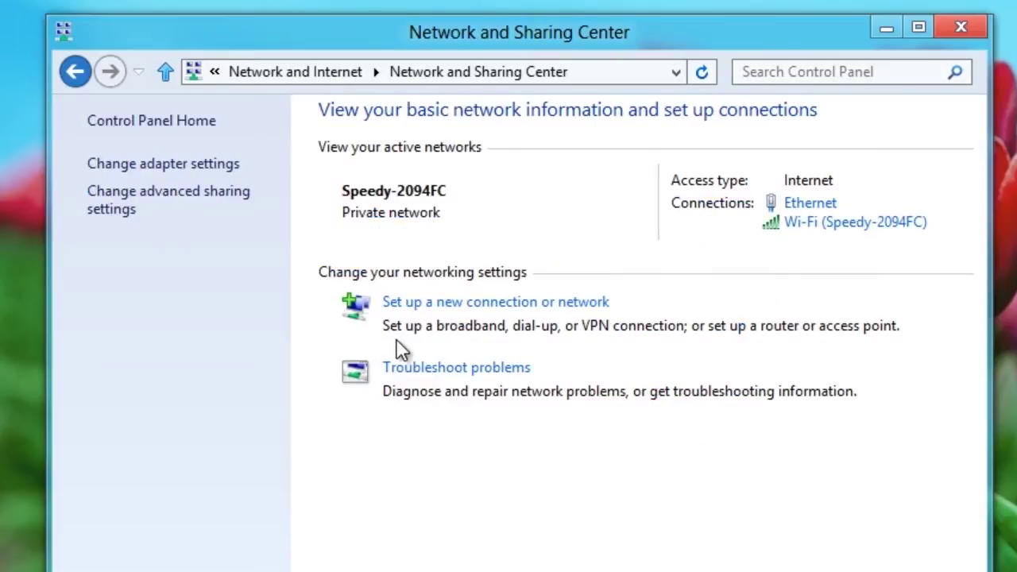
click(476, 367)
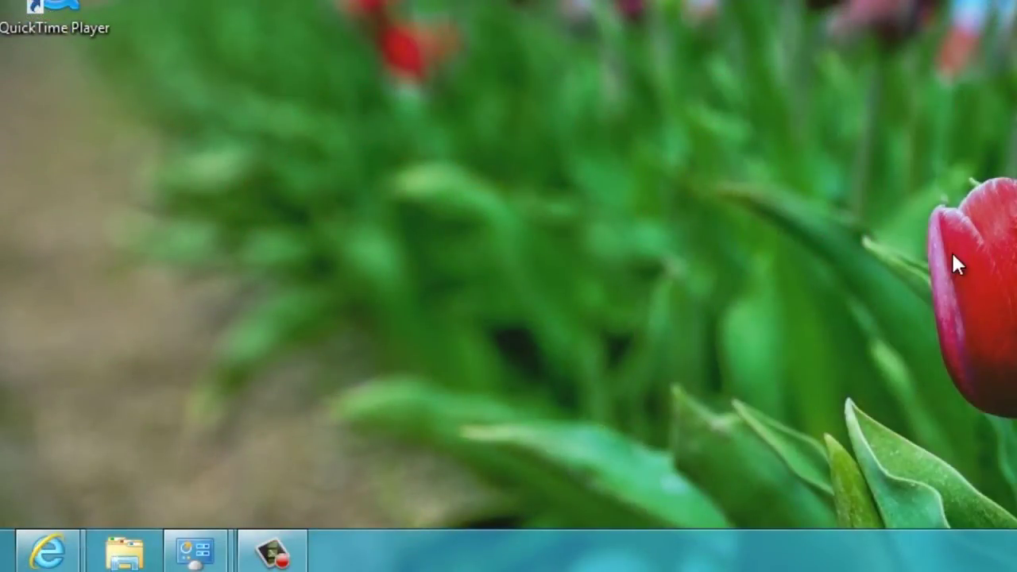
- In an administrator Command Prompt, run netsh wlan set hostednetwork with mode=allow, ssid=NetworkName and the network password as the key
key(super+x)
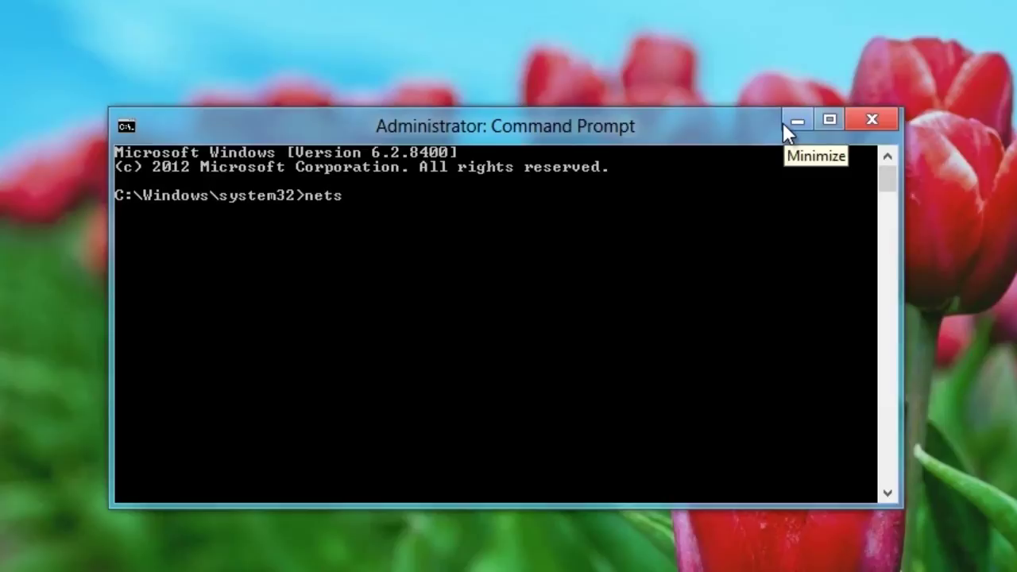
text(h wl)
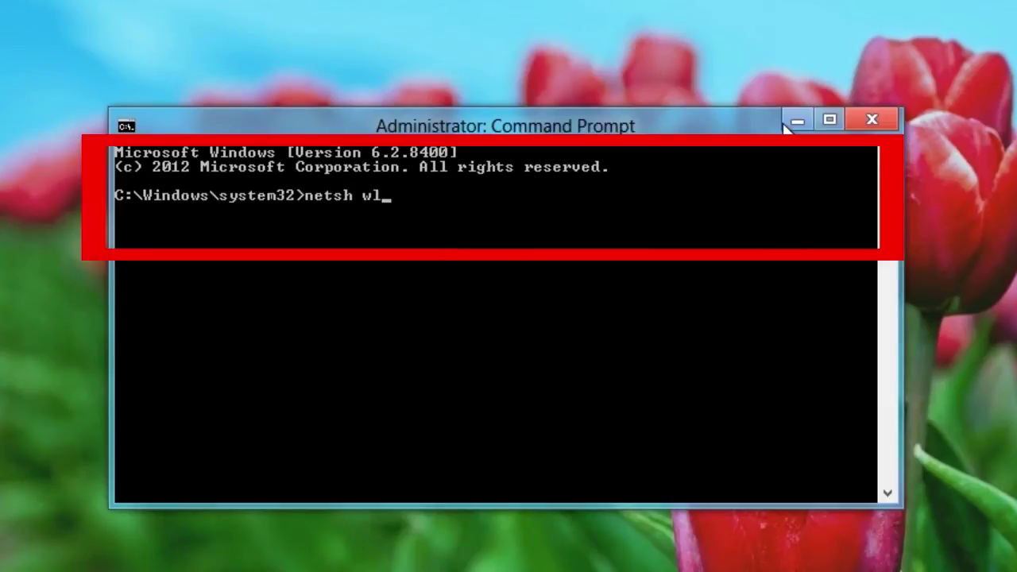
text(an set host)
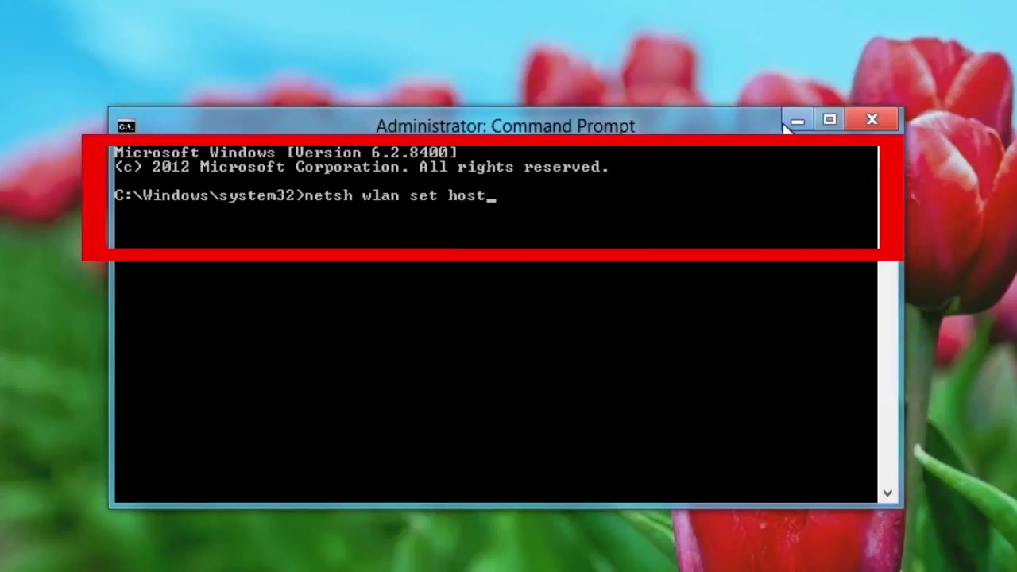
text(ednetwork mode)
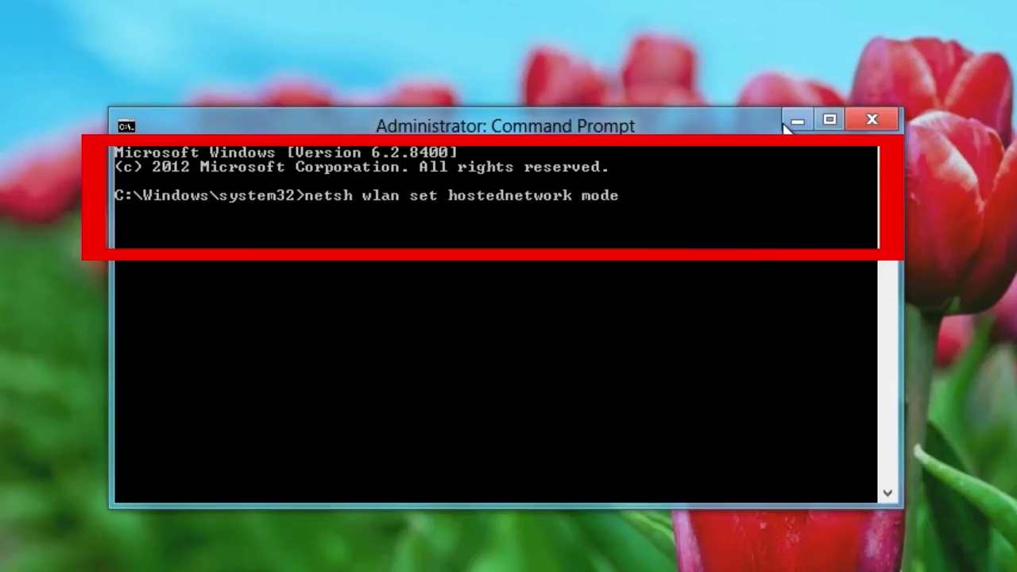
text(=allow ssid=)
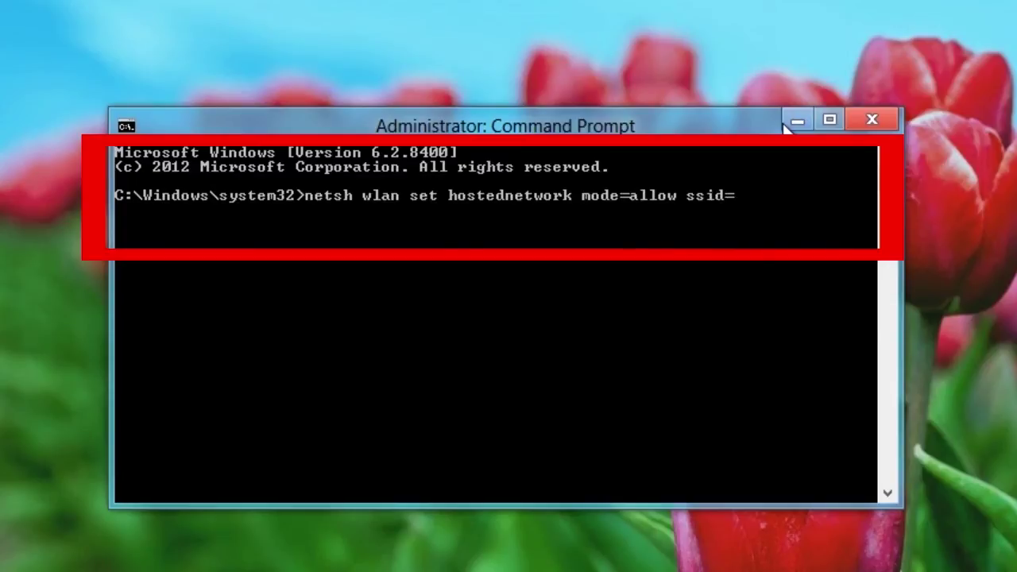
text(NetworkName key=)
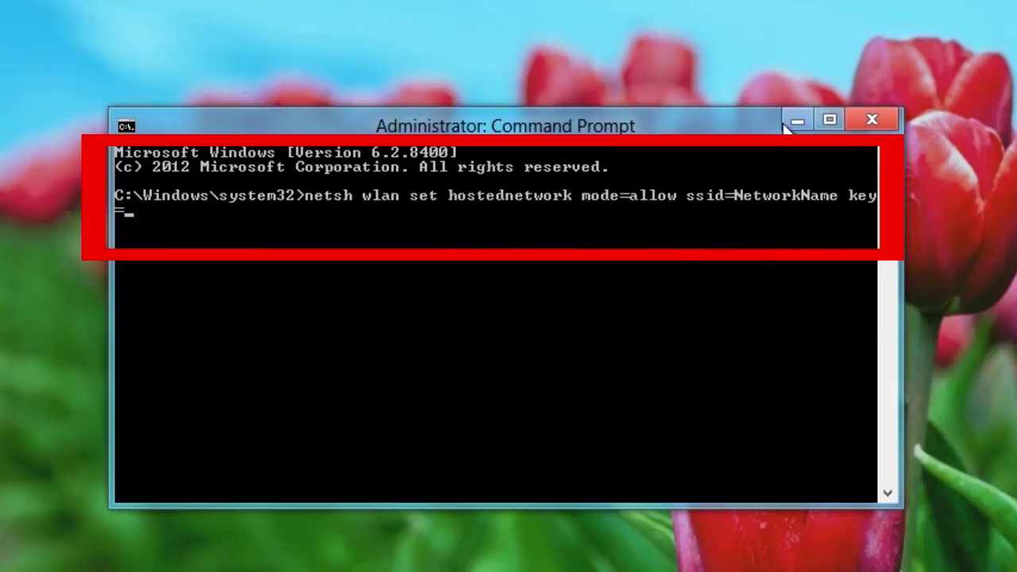
text(Password)
key(Return)
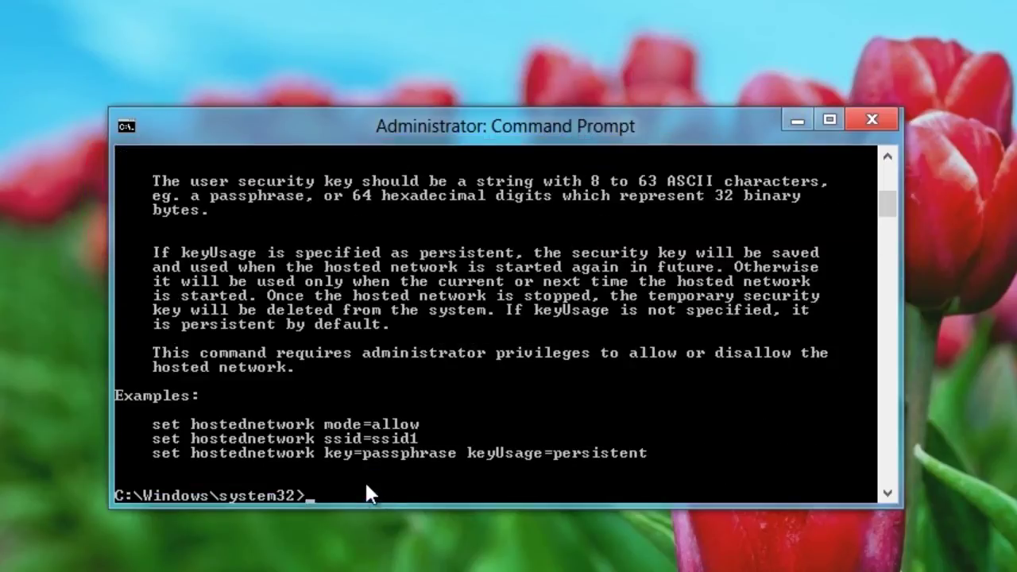
- Start the hosted network with the command netsh wlan start hostednetwork
text(netsh wlan start )
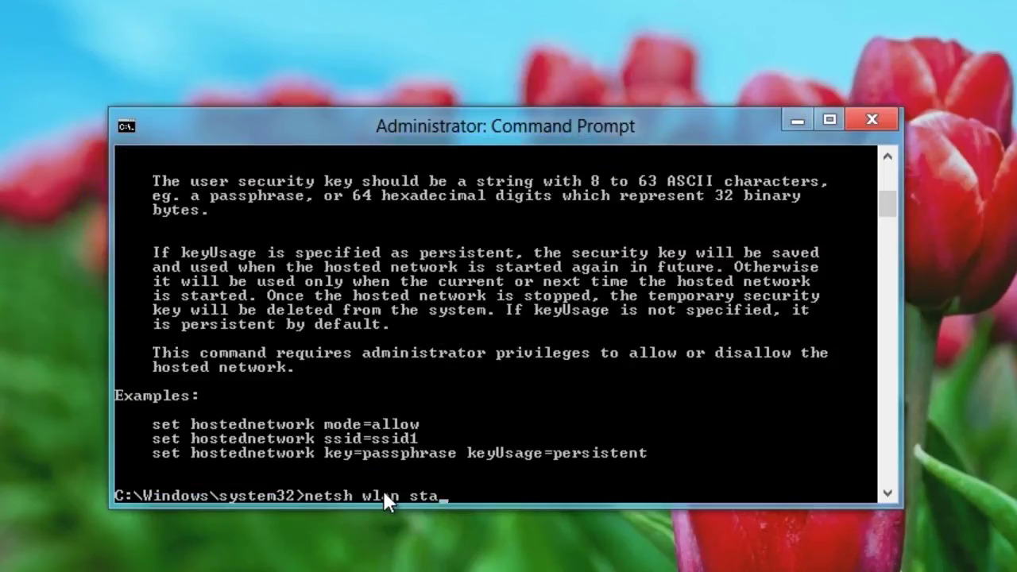
text(hostednetwork)
key(Return)
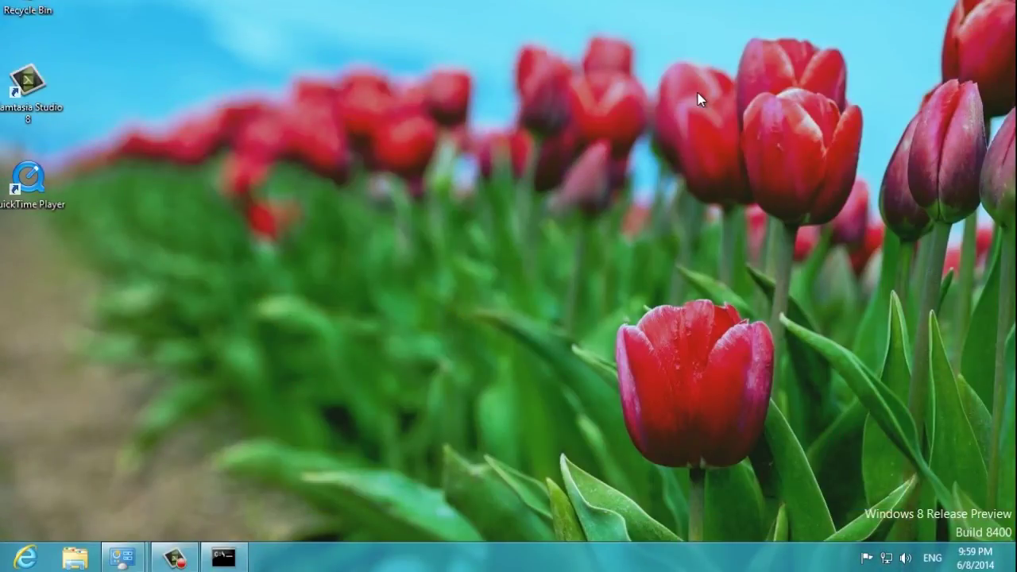
- Open the adapter settings through the network status and tasks view in Control Panel
key(super+x)
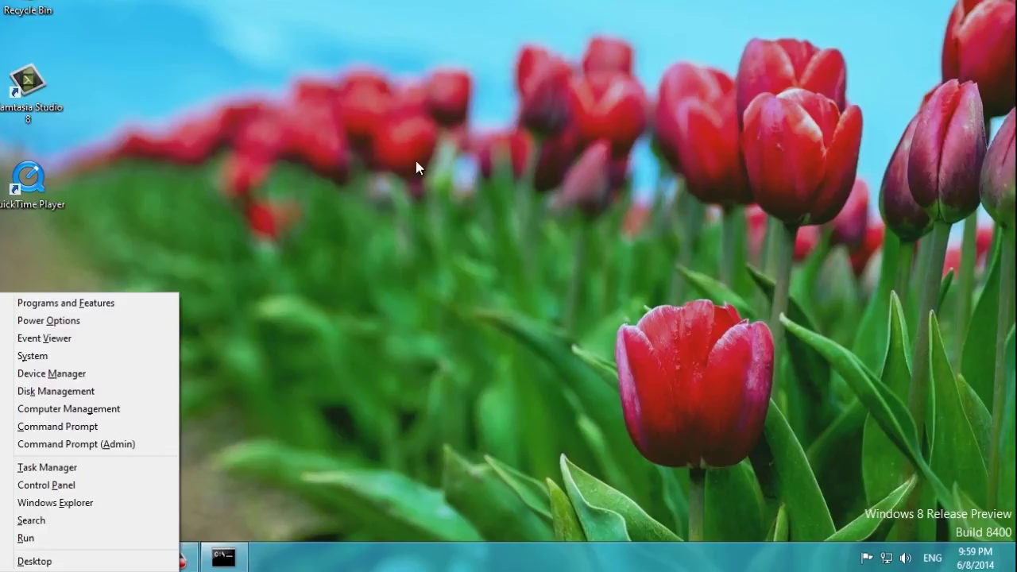
key(p)
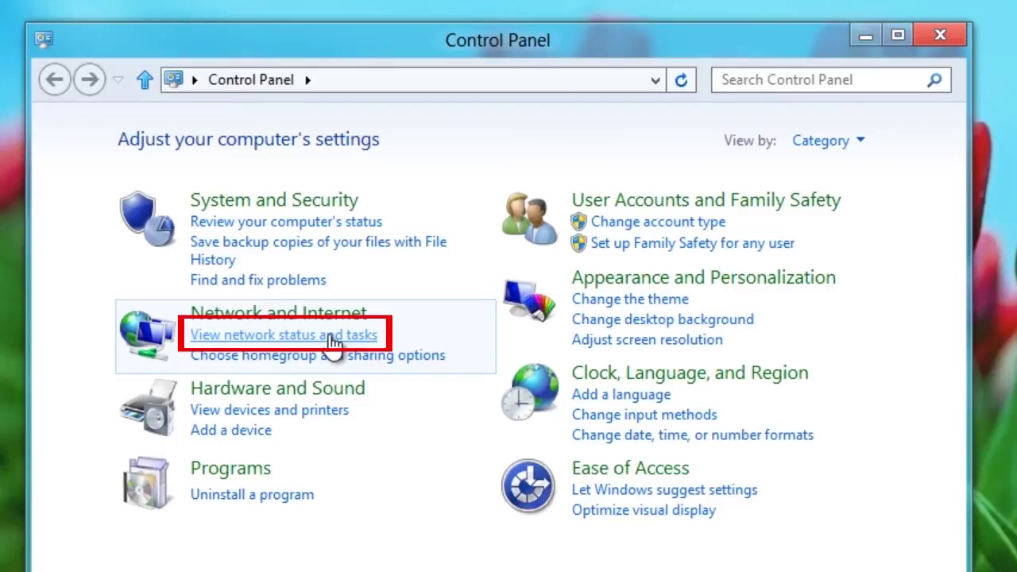
click(332, 336)
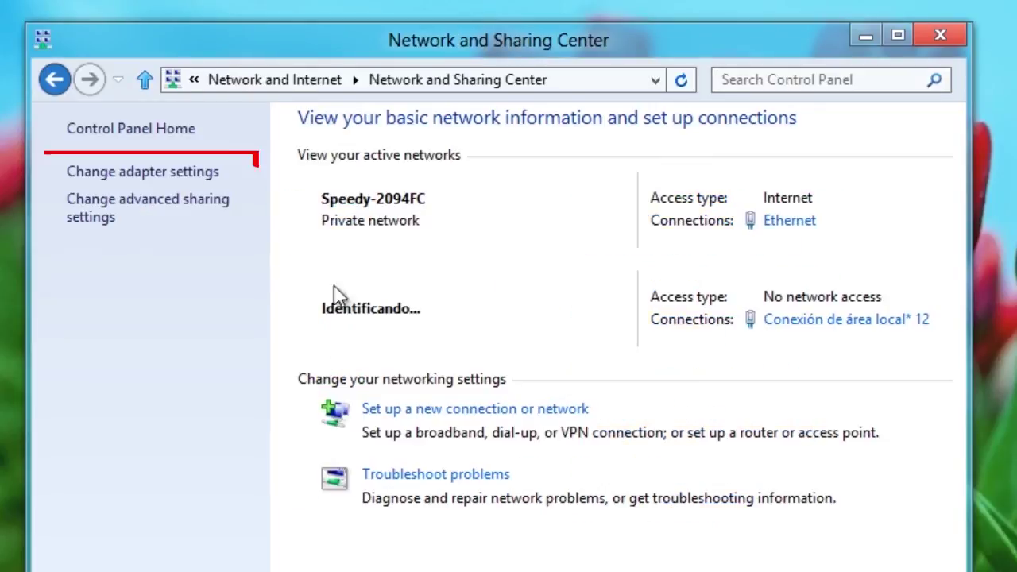
click(218, 177)
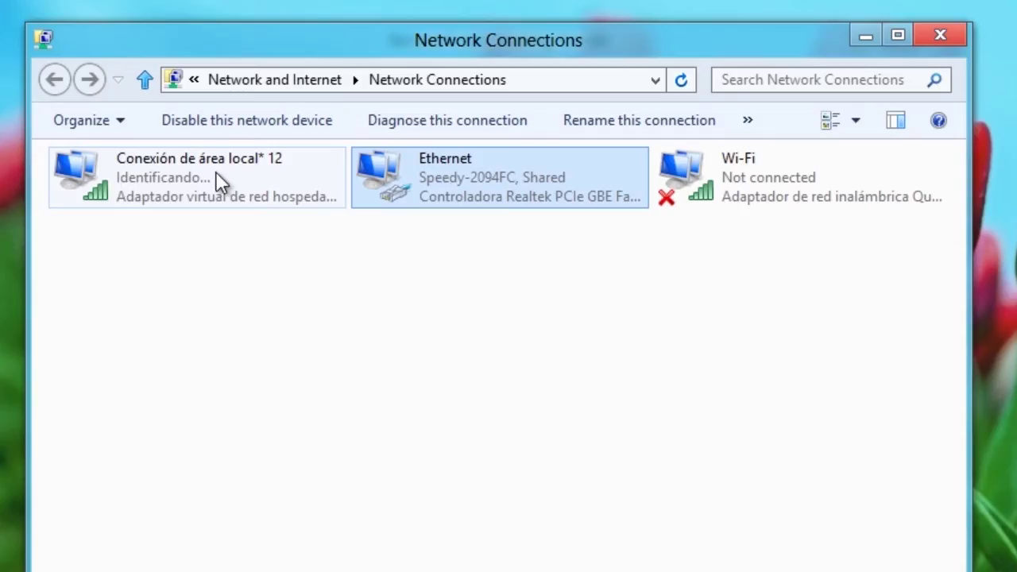
- In the Ethernet connection's sharing properties, allow other network users to control or disable the shared Internet connection
right_click(498, 187)
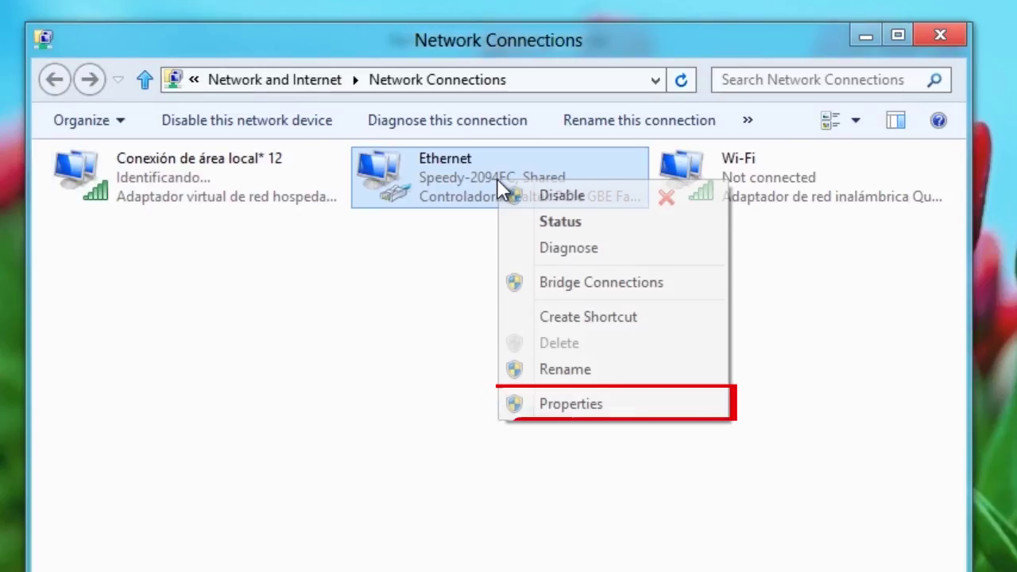
click(624, 408)
click(179, 189)
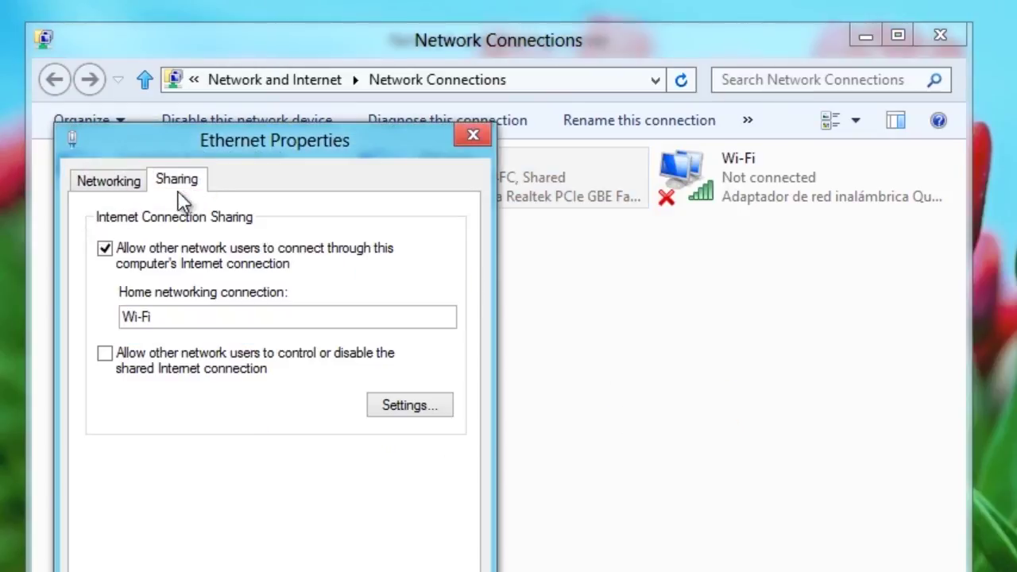
click(122, 371)
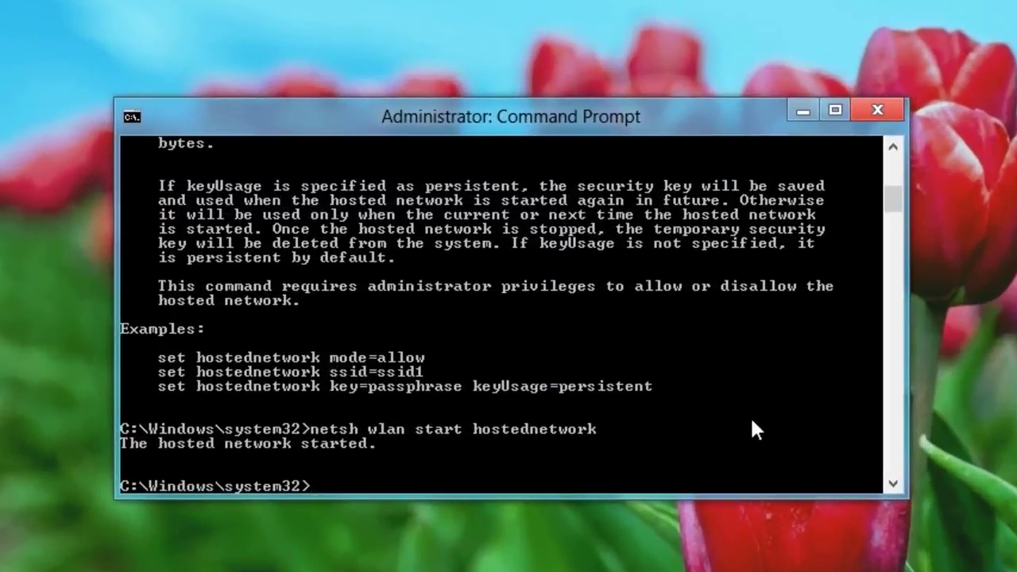
- Stop the hosted network in the administrator Command Prompt with netsh wlan stop hostednetwork
text(netsh wlan stop hostednetwork)
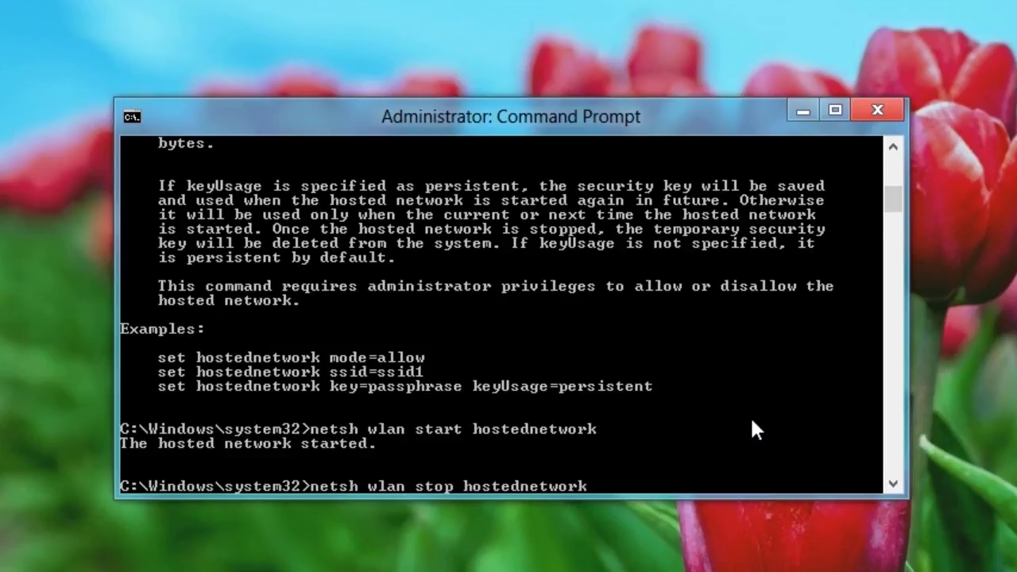
key(Return)
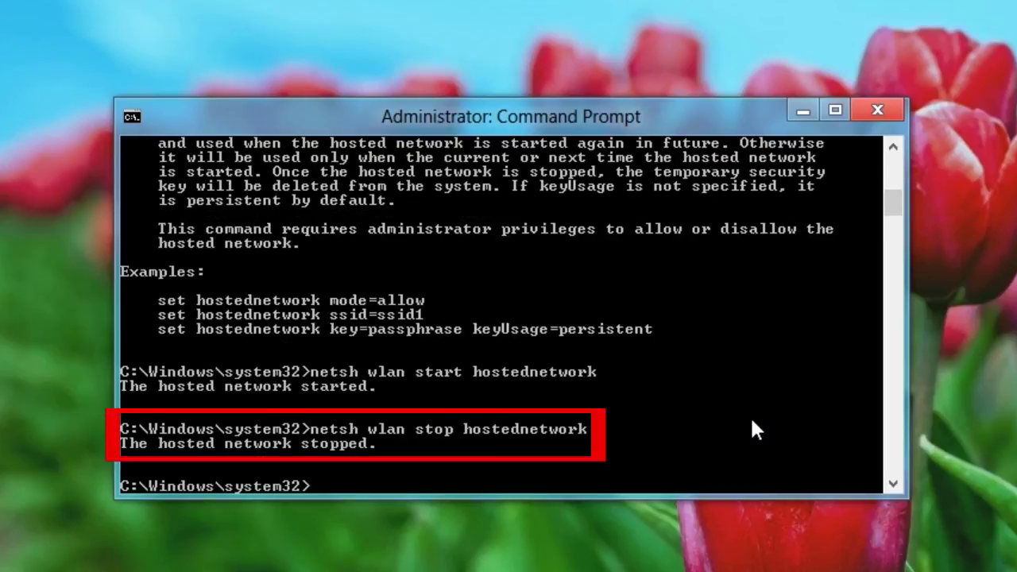